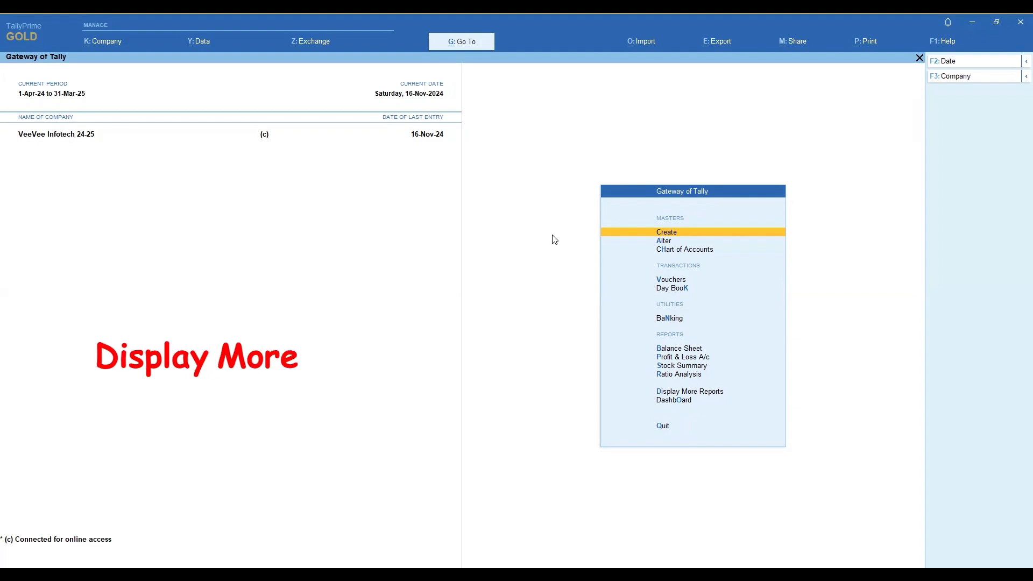
Step: Open the Receivables report among the outstandings in the Statements of Accounts
key(Down)
key(Down)
key(Down)
key(Down)
key(Down)
key(Return)
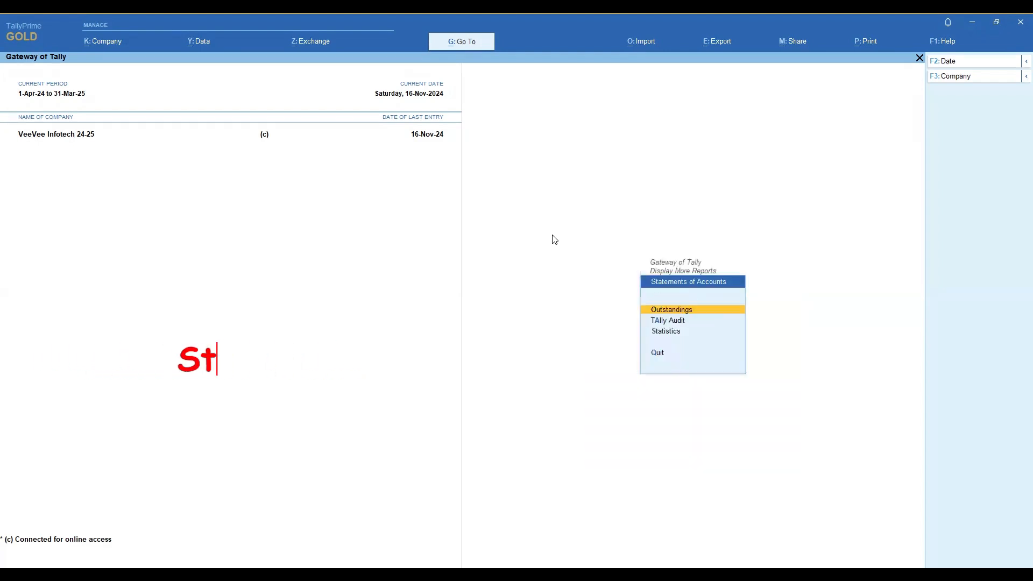
key(Return)
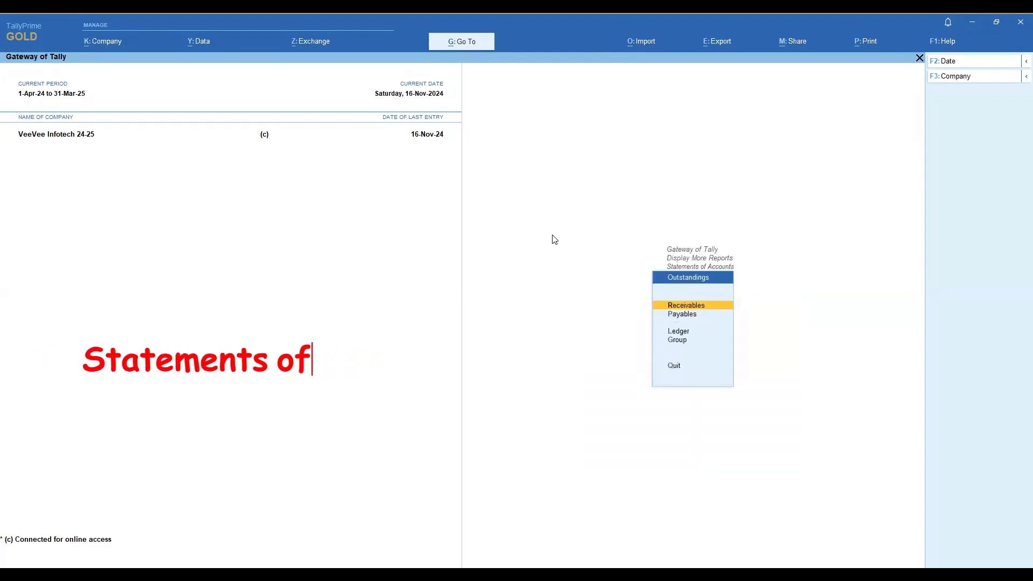
key(Return)
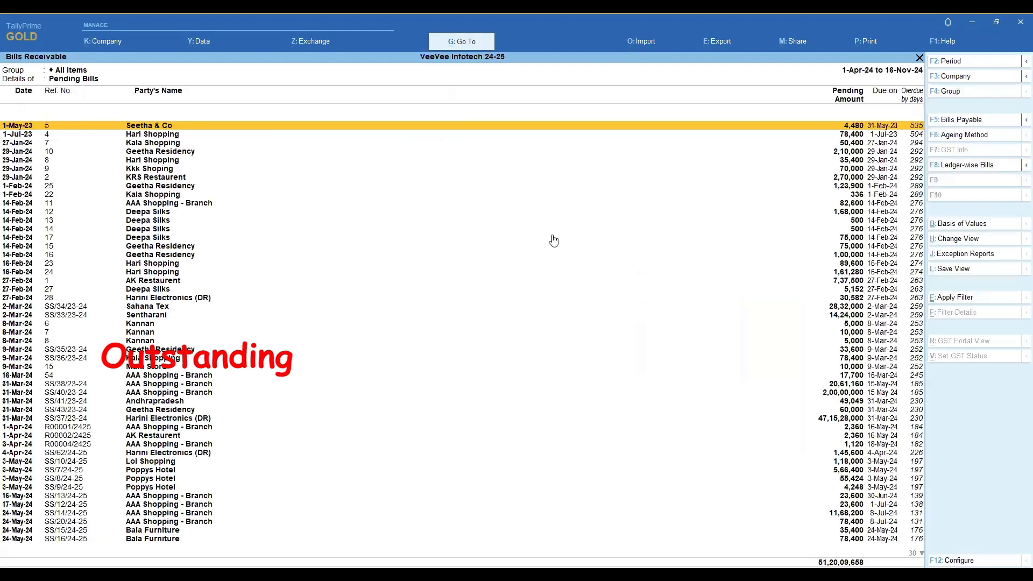
Step: View the outstanding Payables report and return to the Gateway of Tally
key(Escape)
key(Down)
key(Return)
key(Escape)
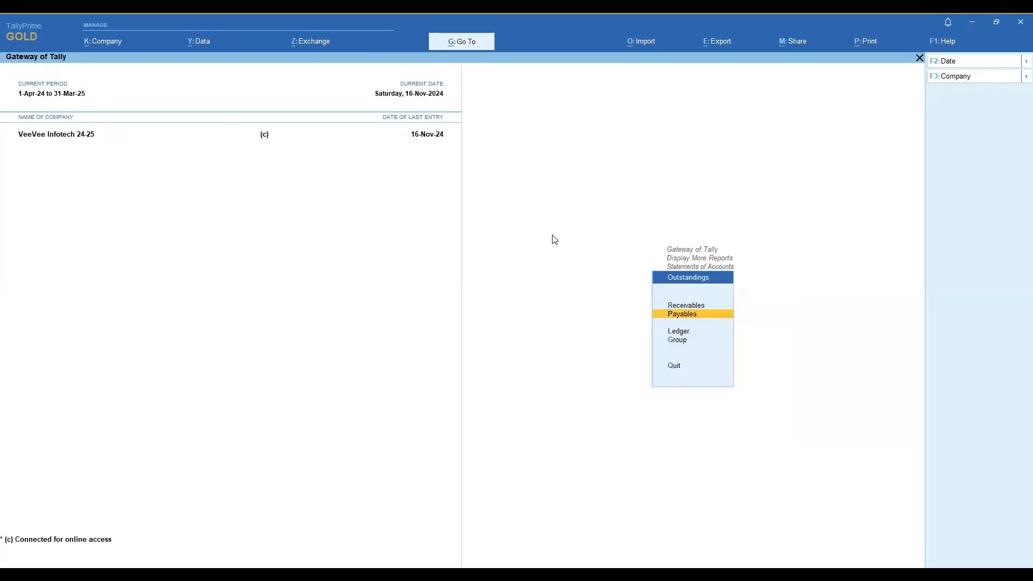
key(Escape)
key(Escape)
key(Escape)
key(Escape)
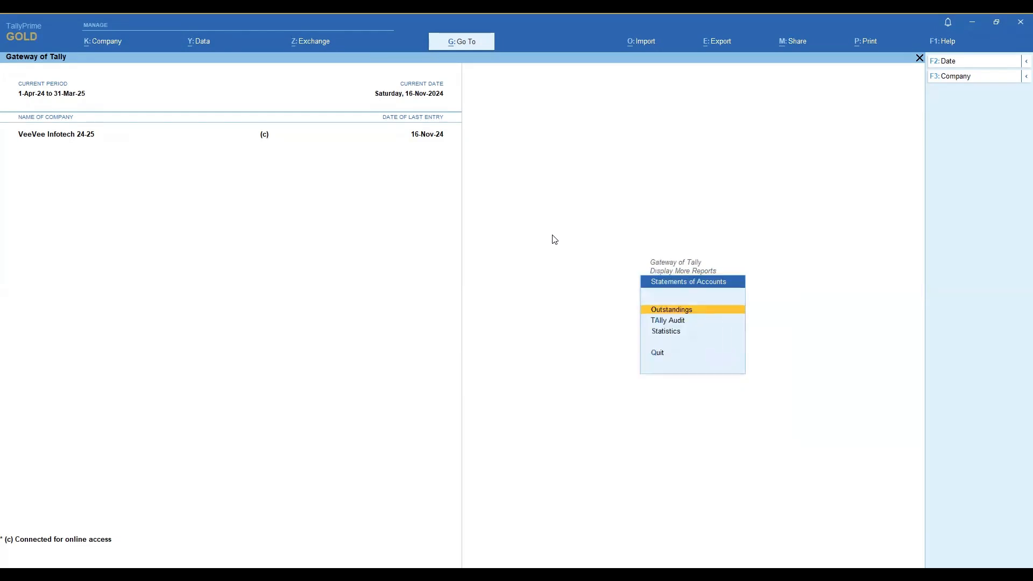
key(Escape)
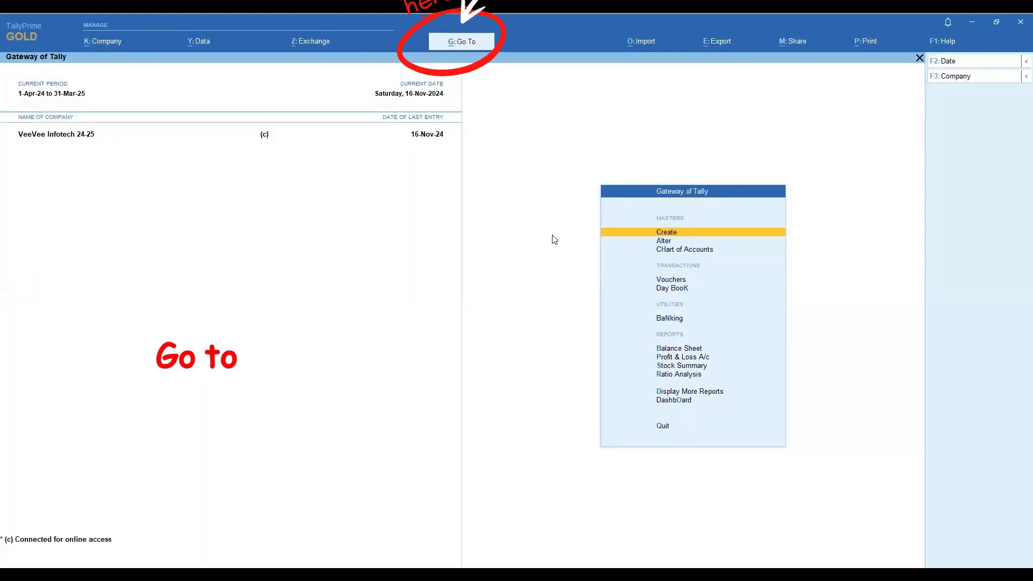
Step: Examine the predefined saved views for bills, dashboards and ledger vouchers in the Go To list of reports
key(alt+g)
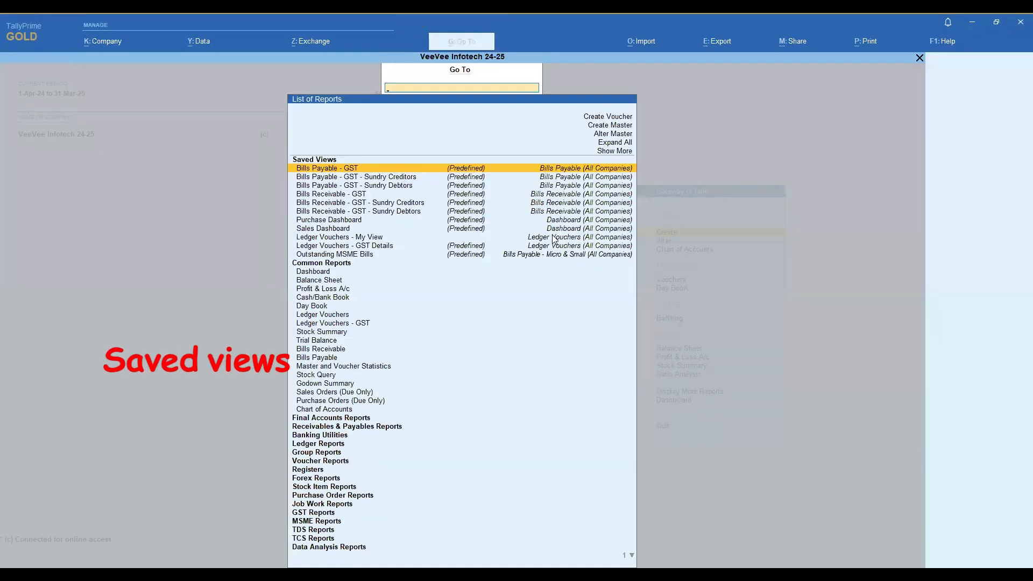
key(Down)
key(Down)
key(Down)
key(Down)
key(Down)
key(Down)
key(Down)
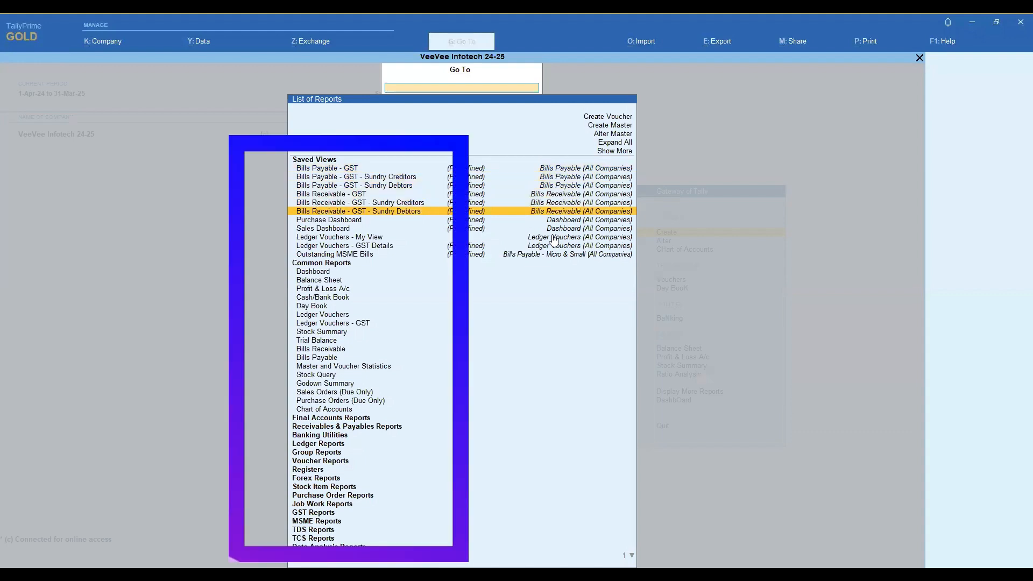
key(Down)
key(Down)
key(Down)
Step: Open the predefined saved view Bills Payable - GST
key(Up)
key(Up)
key(Up)
key(Up)
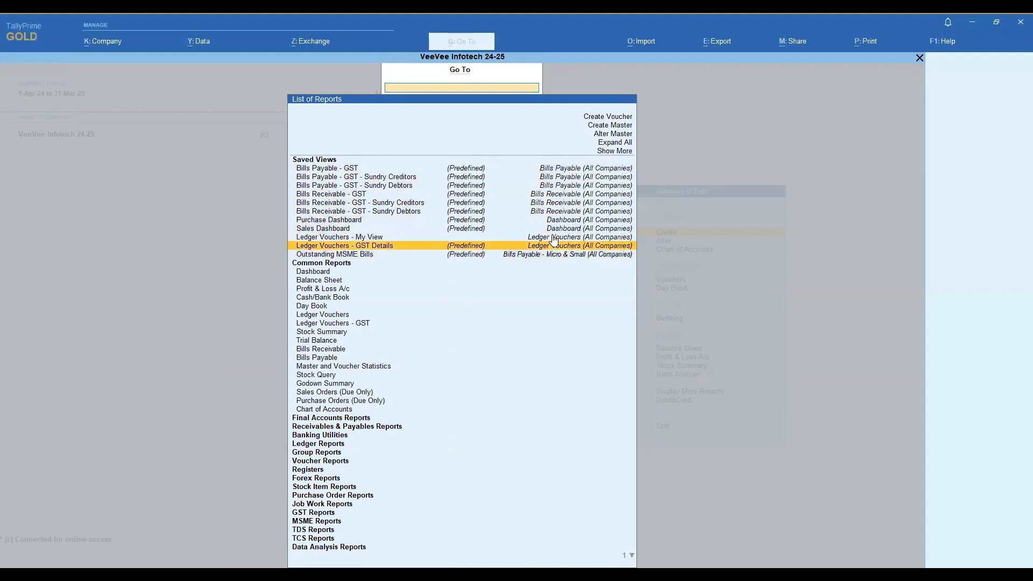
key(Up)
key(Up)
key(Up)
key(Up)
key(Up)
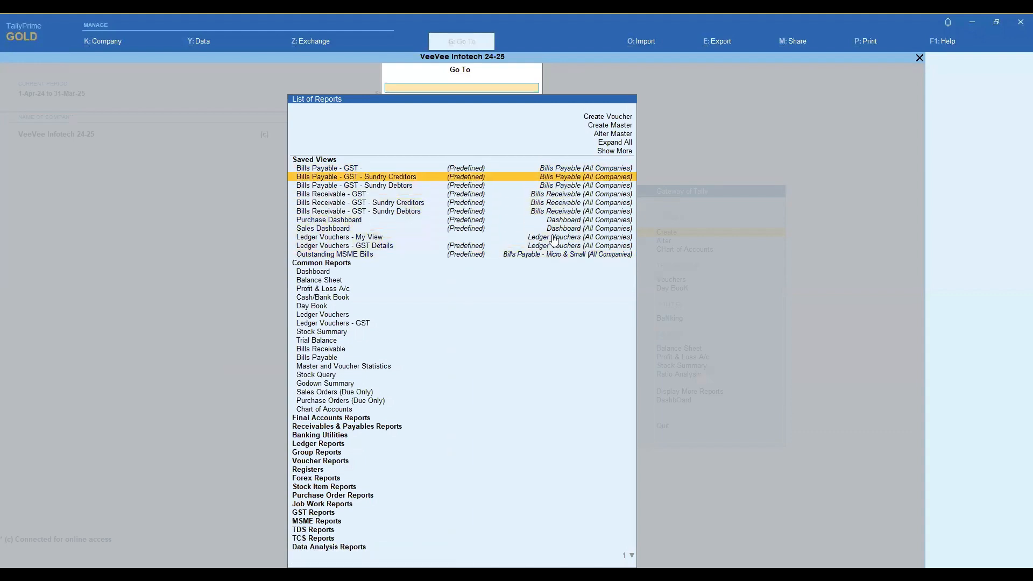
key(Up)
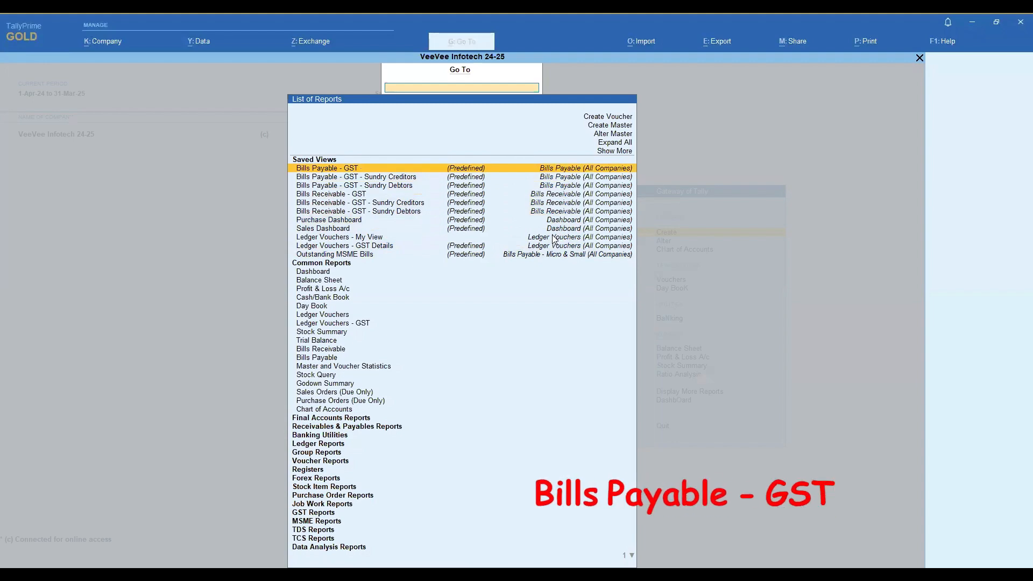
key(Return)
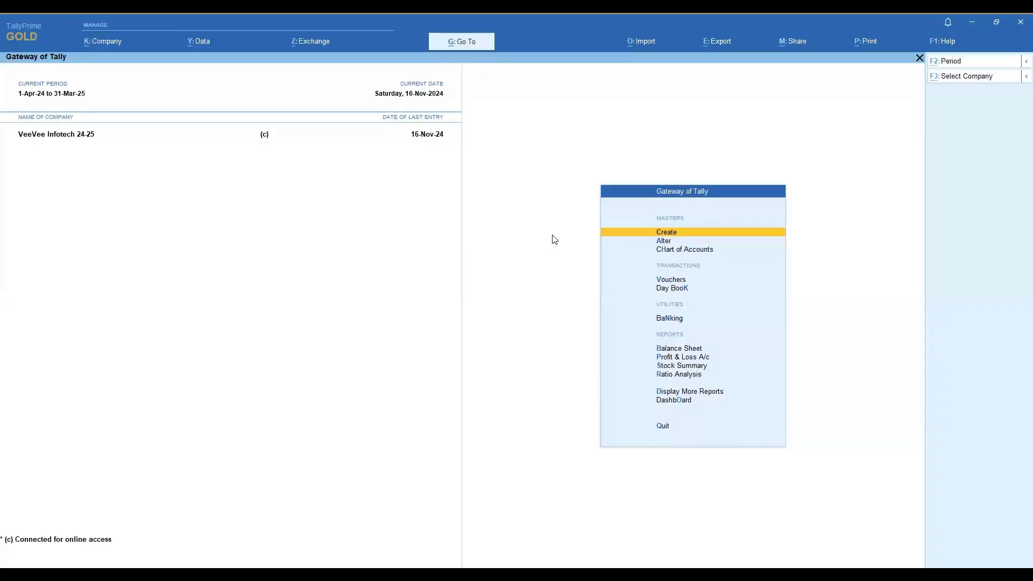
Step: View the saved view Bills Payable - GST - Sundry Debtors and close it
key(alt+g)
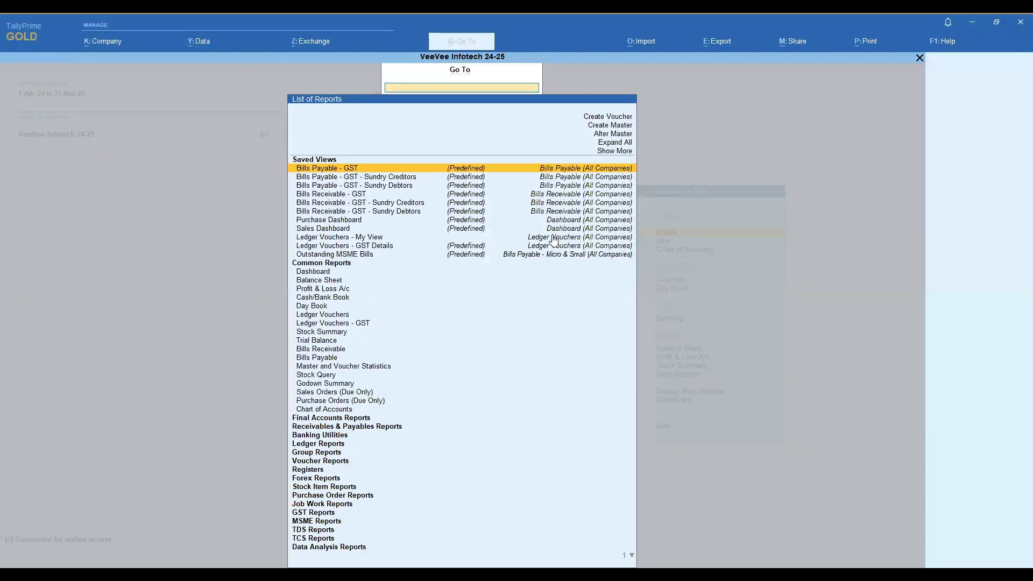
key(Down)
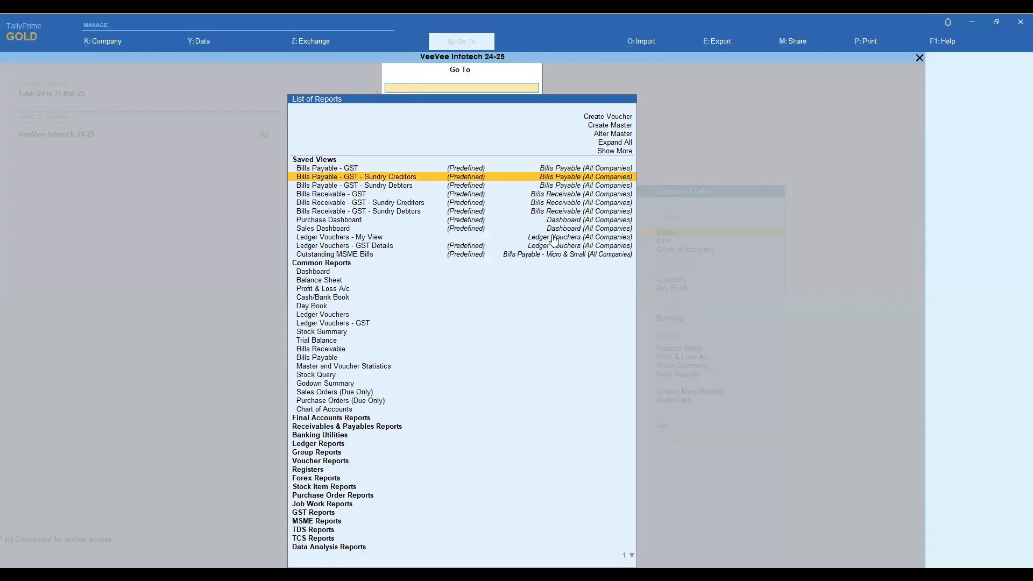
key(Down)
key(Return)
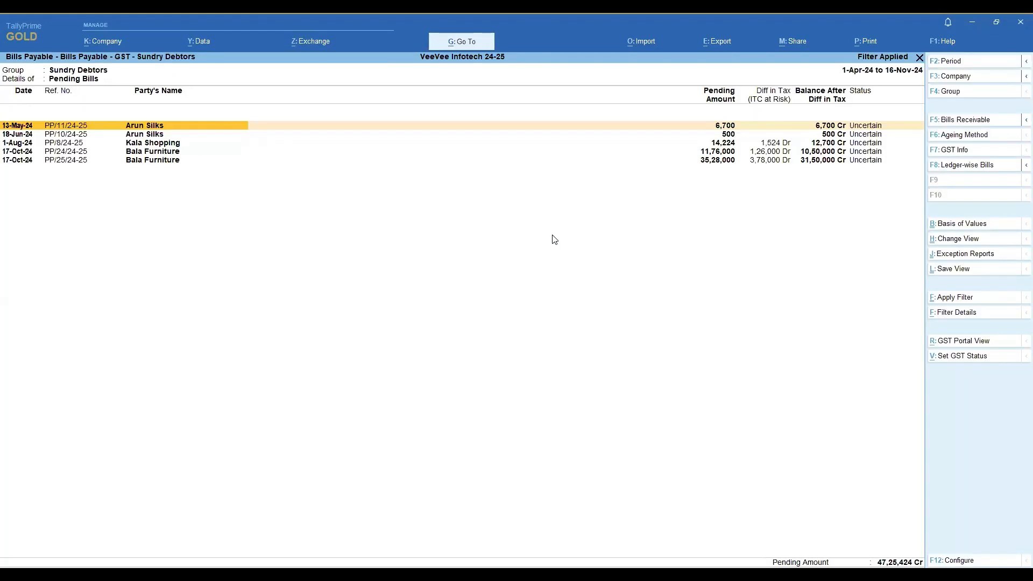
key(Escape)
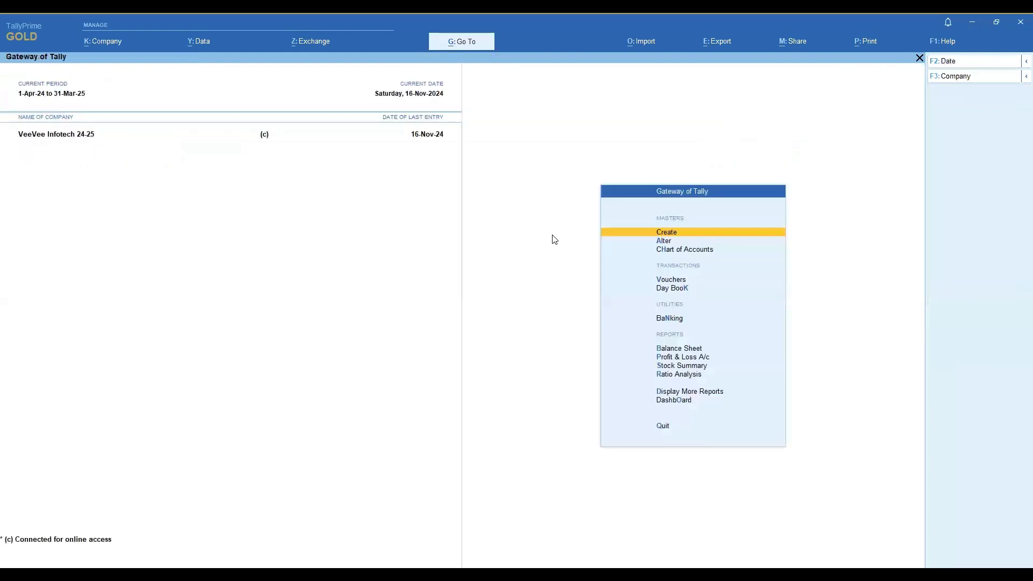
Step: Open the saved view Bills Receivable - GST - Sundry Debtors
key(alt)
key(alt+g)
key(Down)
key(Down)
key(Down)
key(Down)
key(Up)
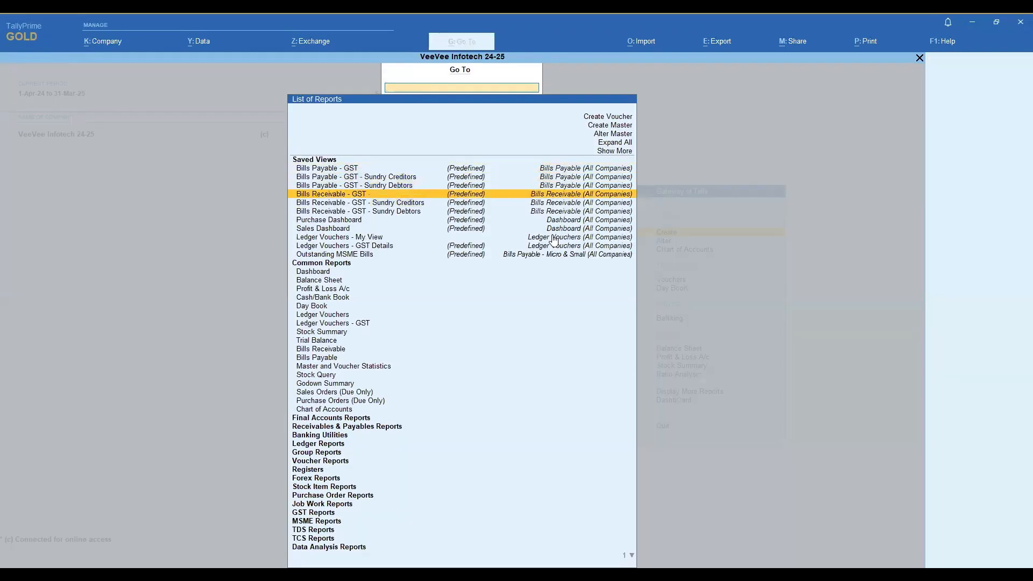
key(Down)
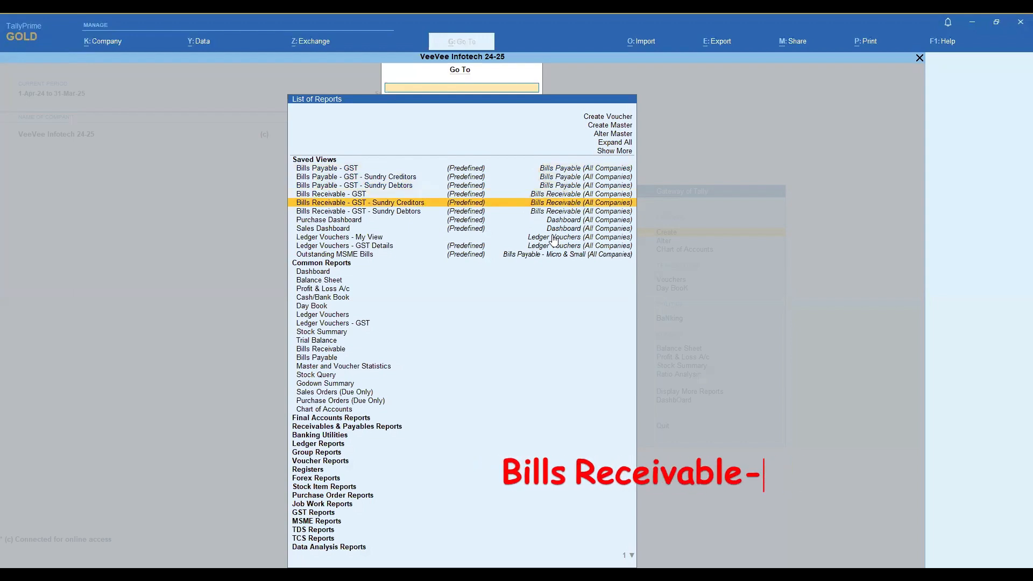
key(Down)
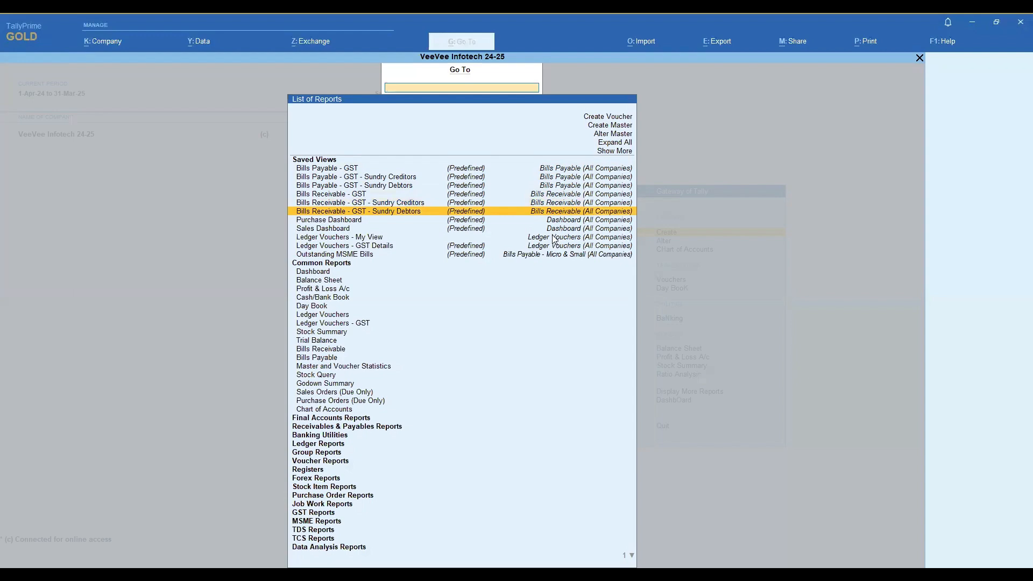
key(Return)
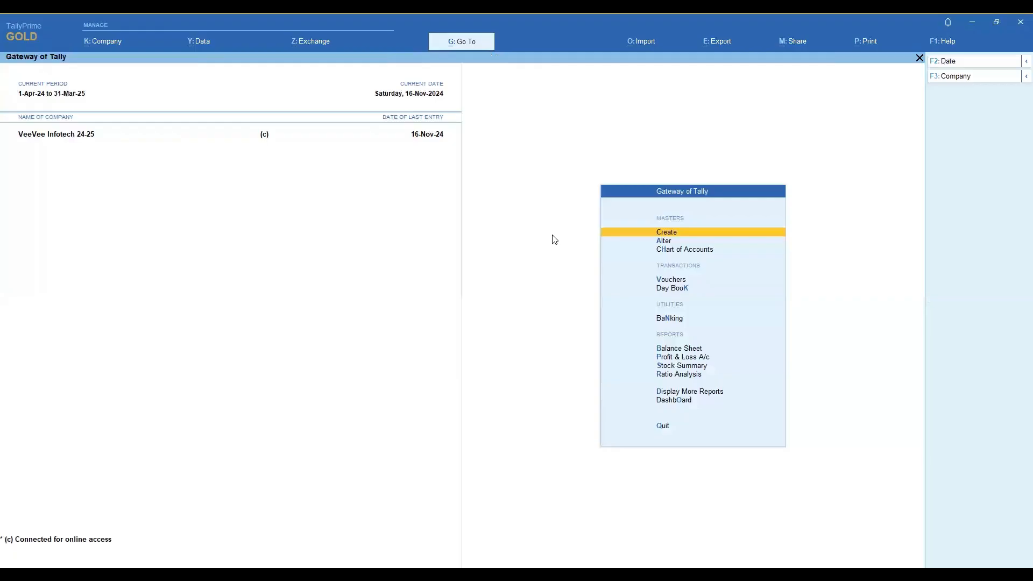
Step: View the predefined Purchase Dashboard saved view and close it
key(alt+g)
key(Down)
key(Down)
key(Down)
key(Down)
key(Down)
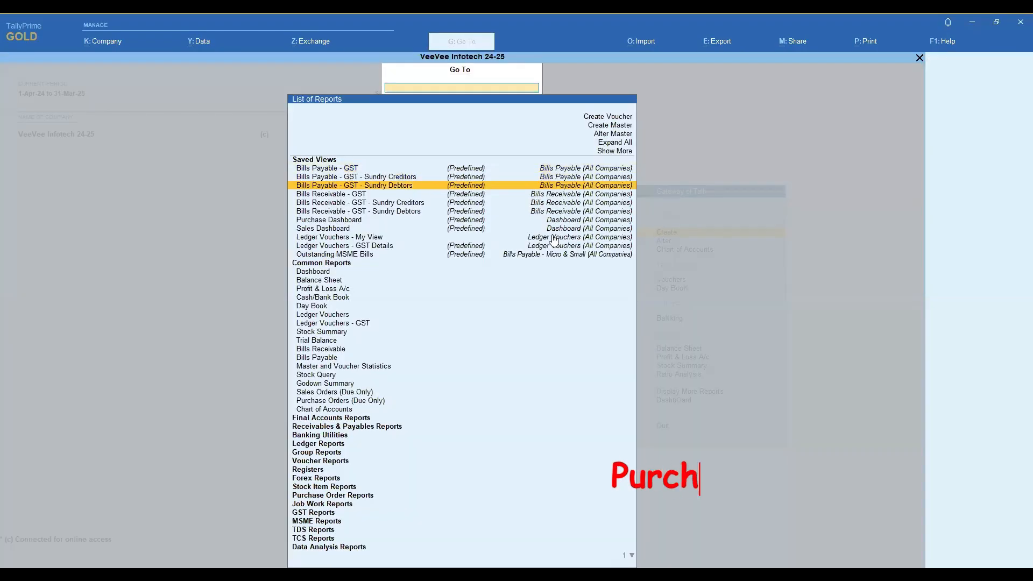
key(Down)
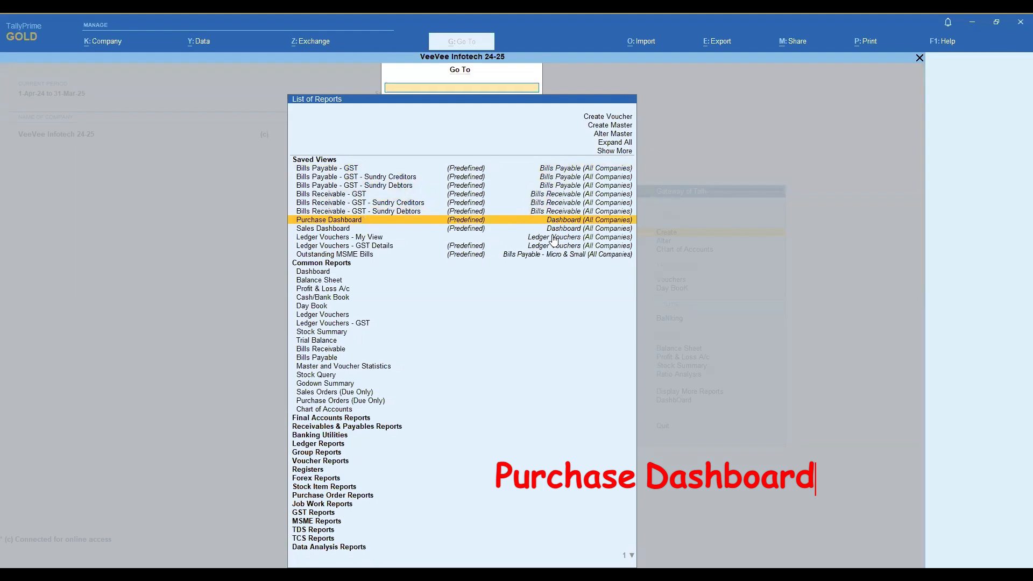
key(Return)
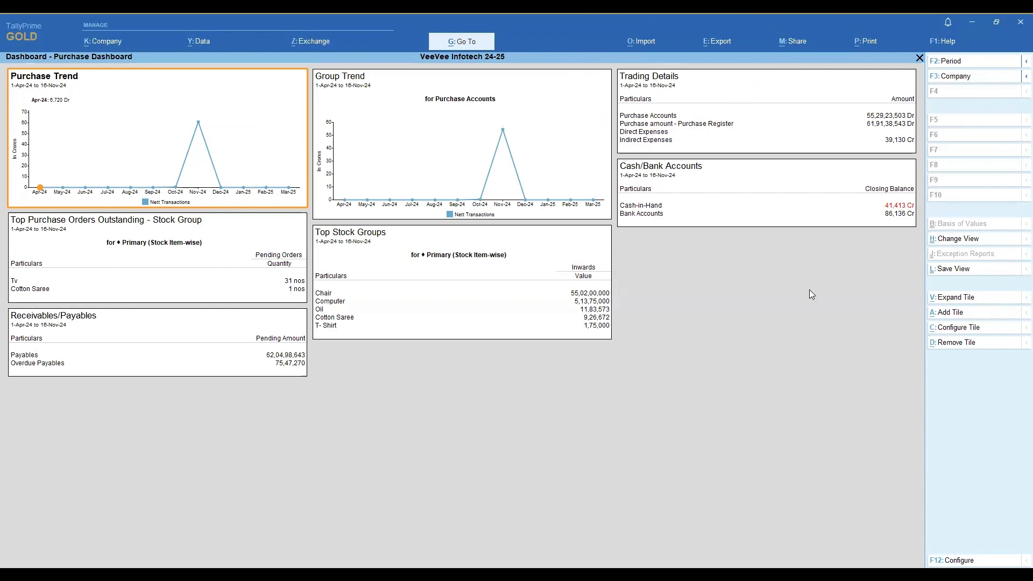
key(Escape)
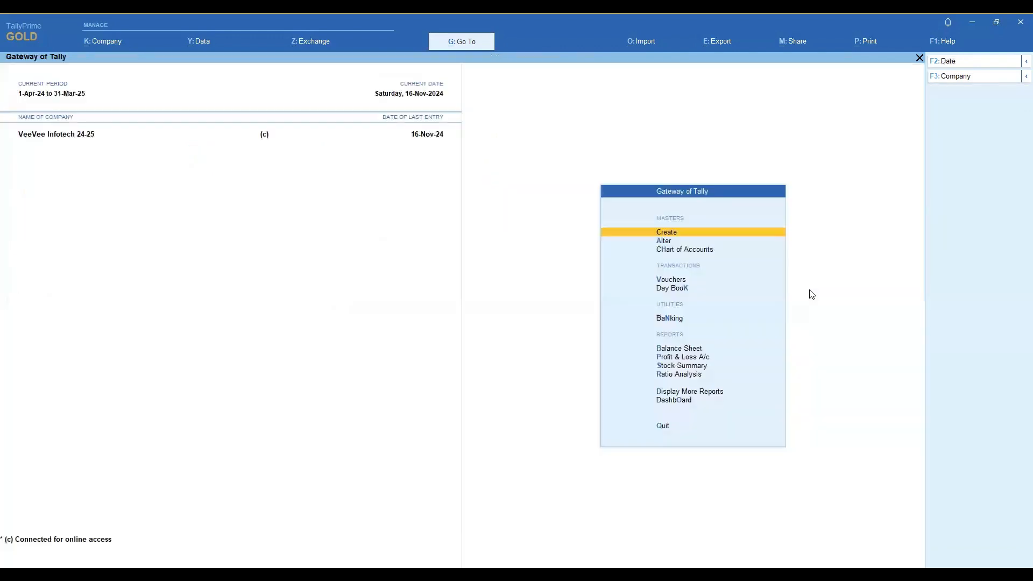
Step: Open the predefined Sales Dashboard saved view
key(alt+g)
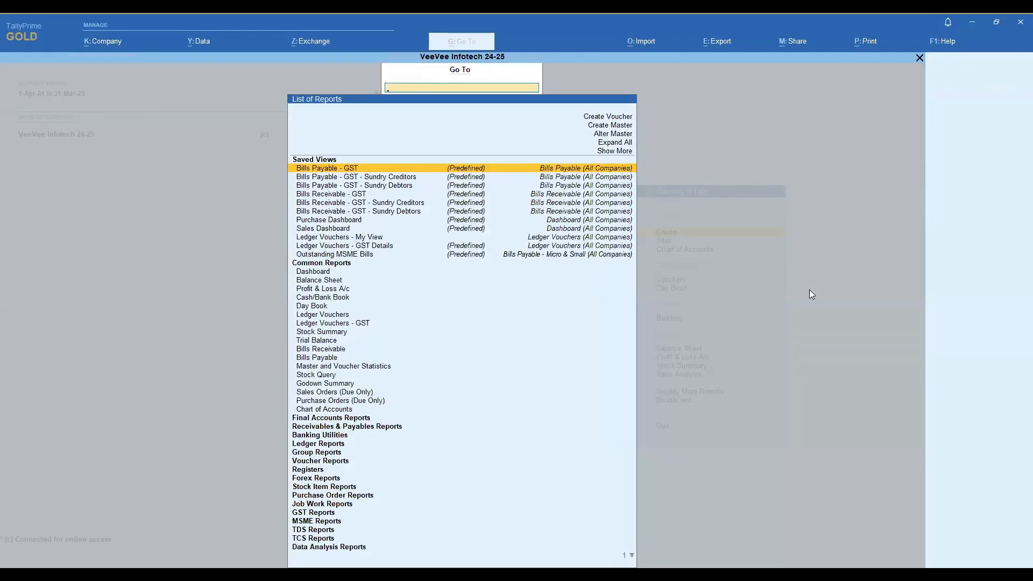
key(Down)
key(Down)
key(Down)
key(Down)
key(Down)
key(Down)
key(Down)
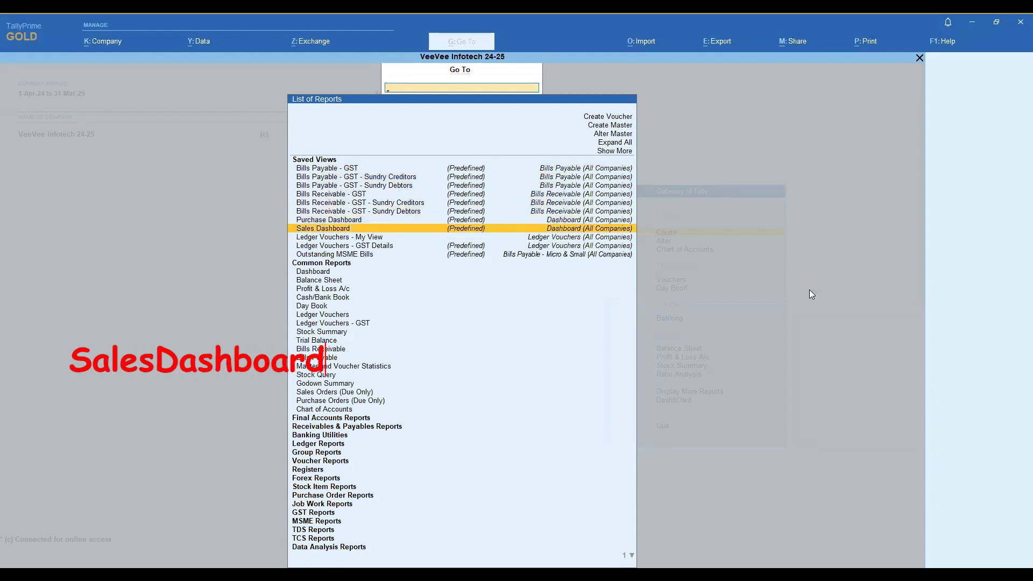
key(Return)
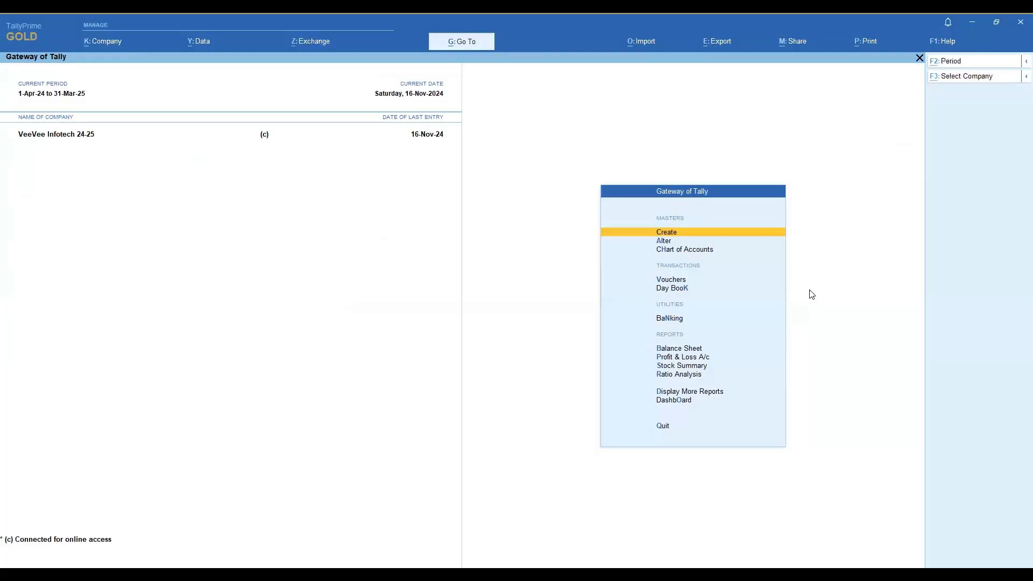
Step: Open the predefined saved view Ledger Vouchers - GST Details
key(alt+g)
key(Down)
key(Down)
key(Down)
key(Down)
key(Down)
key(Down)
key(Down)
key(Down)
key(Down)
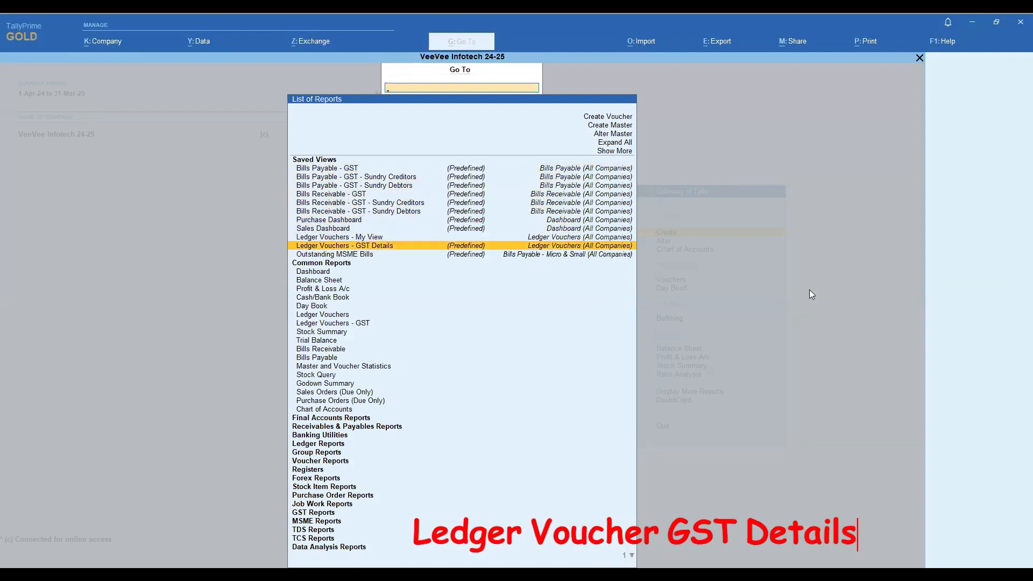
key(Return)
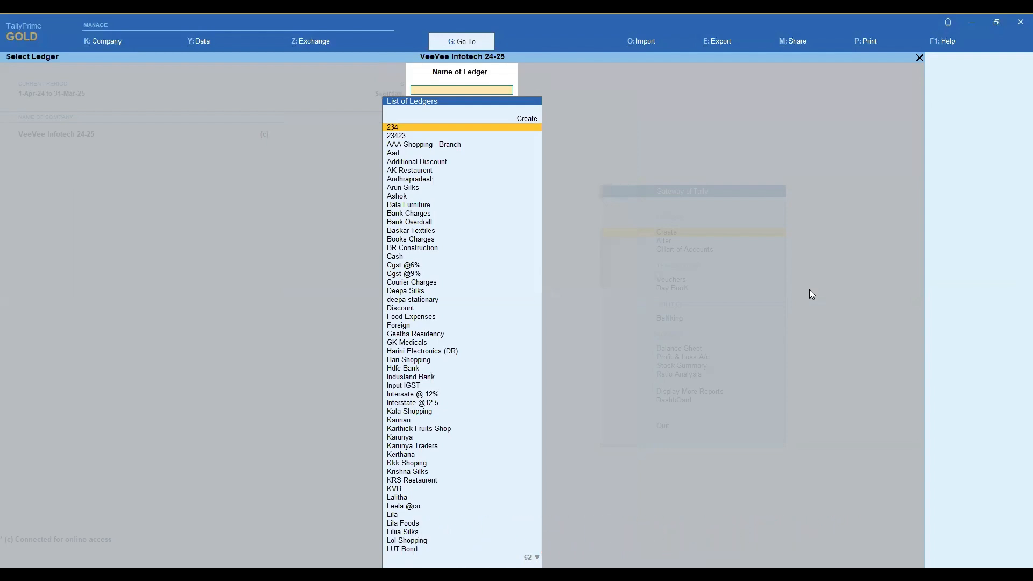
Step: View the GST details of the AAA Shopping - Branch ledger and return to the Gateway of Tally
key(Down)
key(Down)
key(Return)
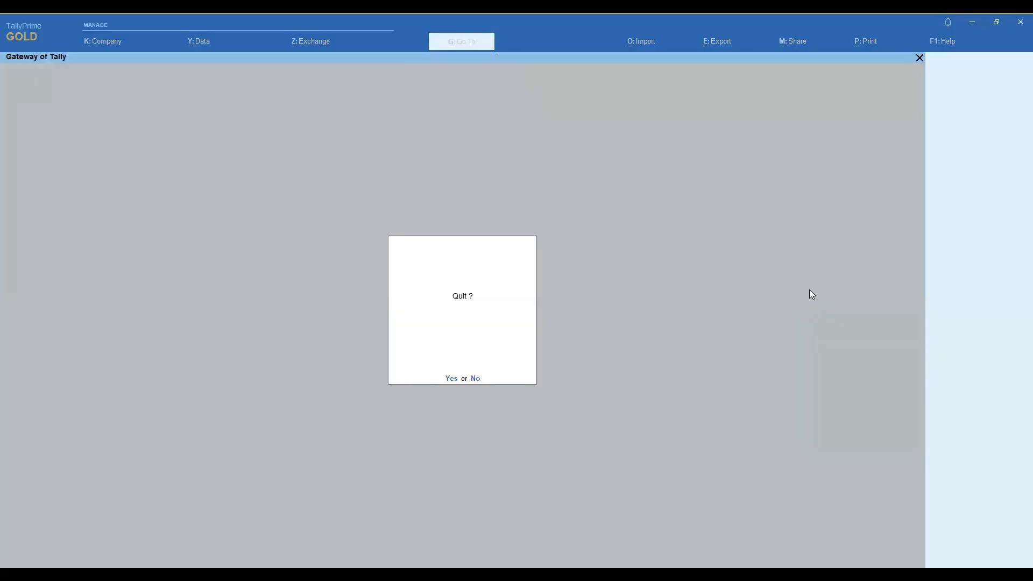
key(Escape)
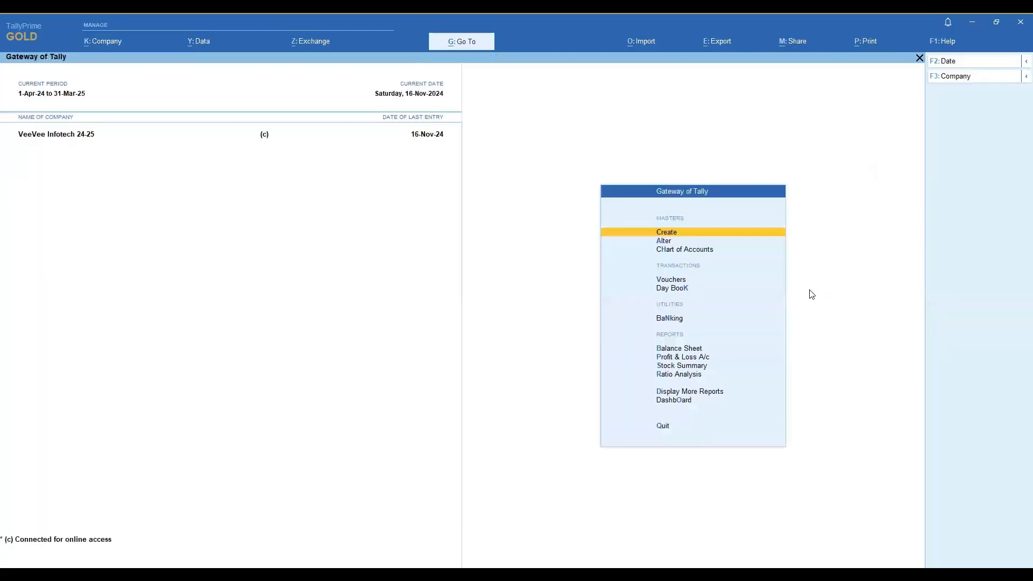
Step: Start the Ledger report from the Account Books to get the list of ledgers
key(d)
key(Down)
key(Down)
key(Down)
key(Down)
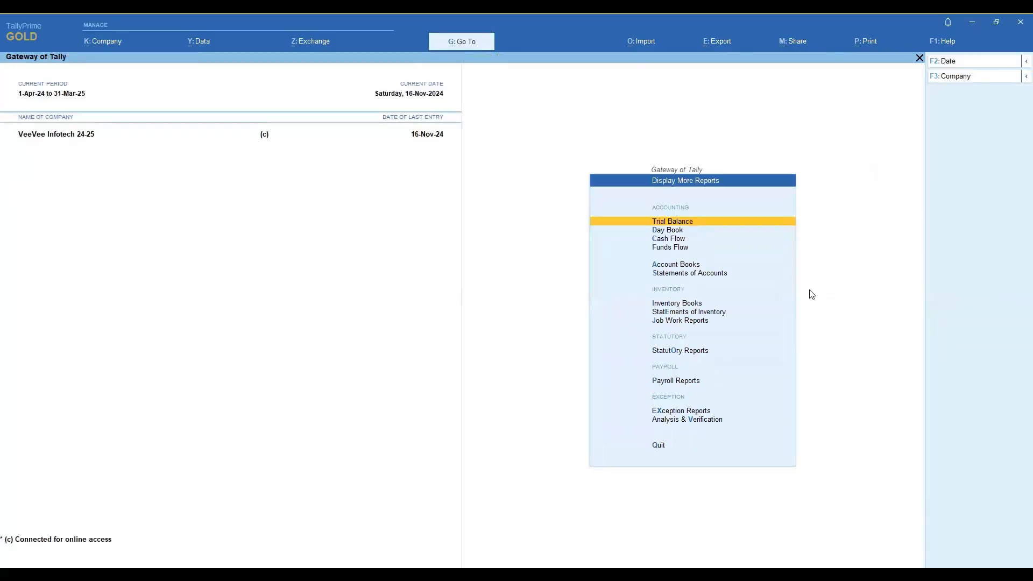
key(Return)
key(Down)
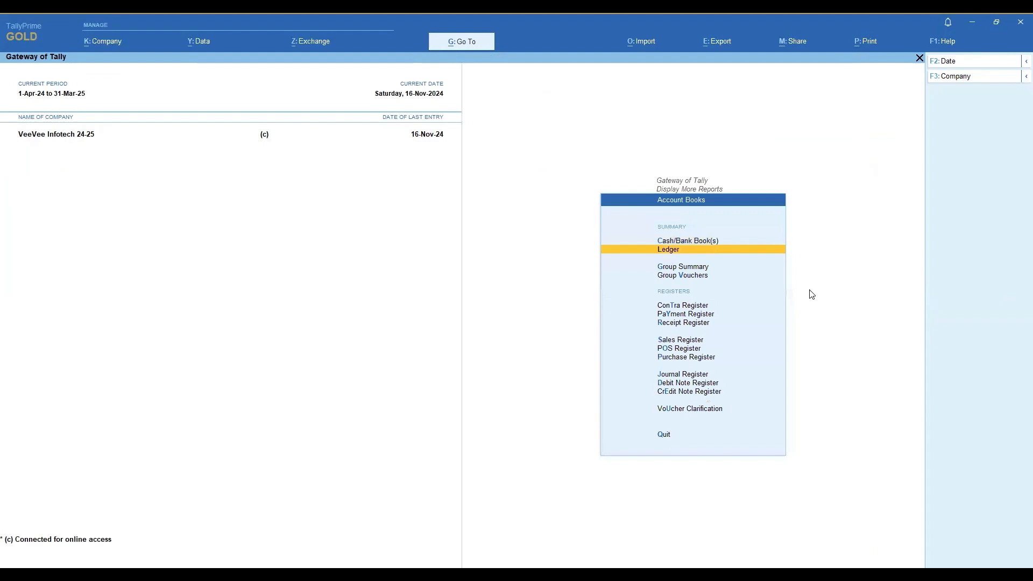
key(Return)
Step: View the AAA Shopping - Branch ledger from the list of ledgers and return to the Gateway of Tally
key(Down)
key(Down)
key(Down)
key(Down)
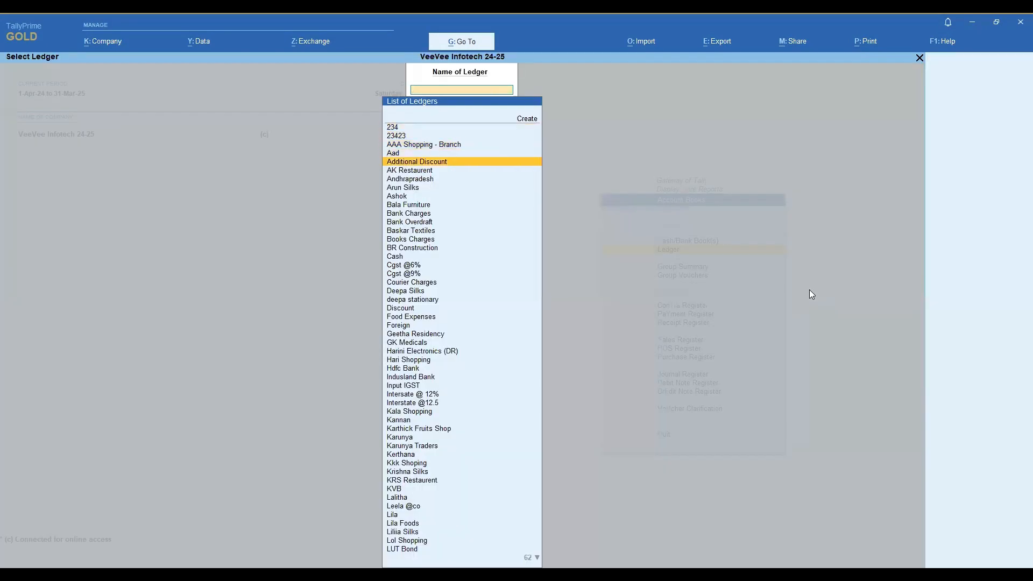
key(Up)
key(Up)
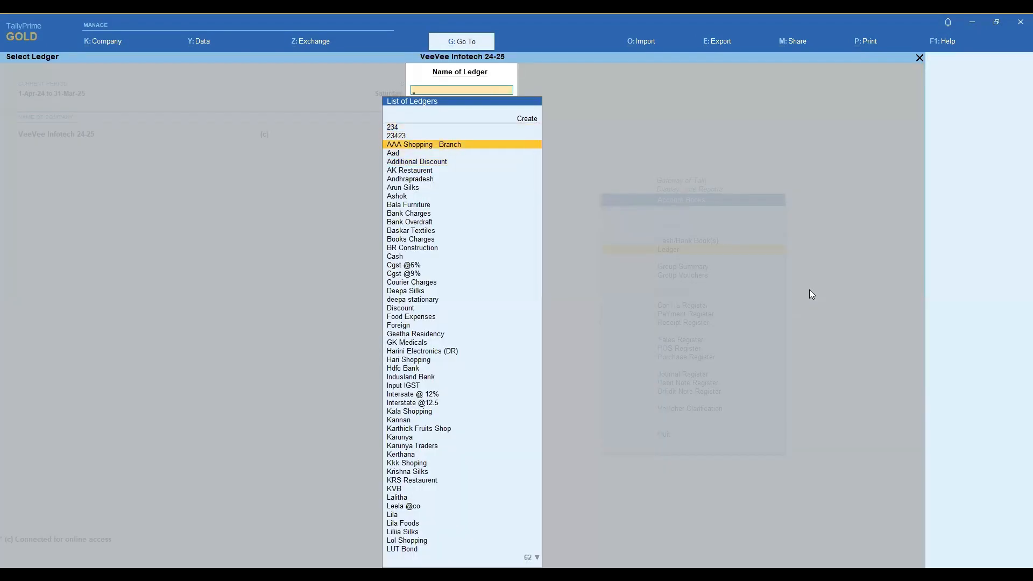
key(Return)
key(Escape)
key(Escape)
key(Escape)
key(Escape)
key(Escape)
key(Escape)
key(Escape)
Step: View the saved view Ledger Vouchers - GST Details for the AAA Shopping - Branch ledger and return to the Gateway of Tally
key(alt+g)
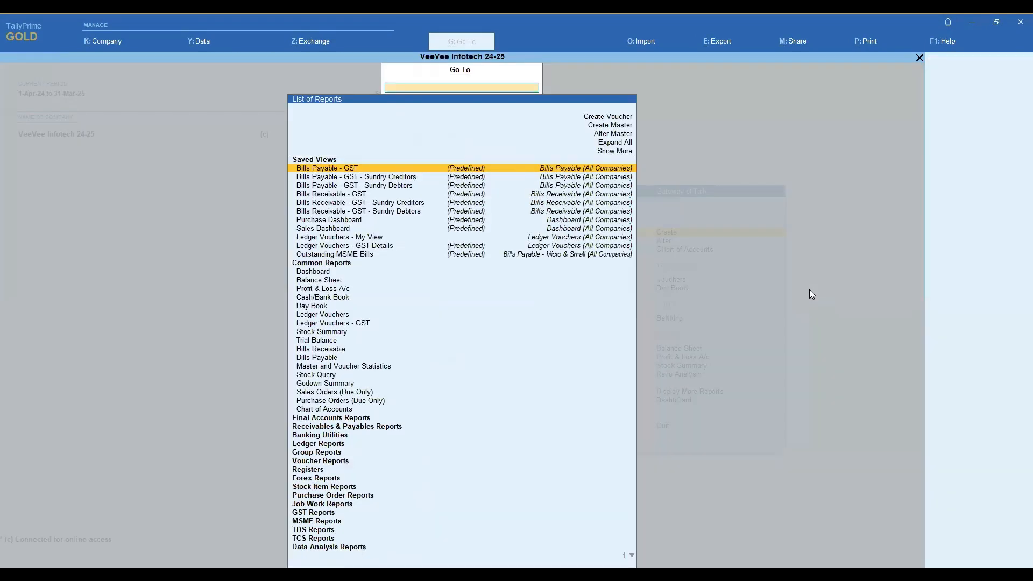
key(Down)
key(Down)
key(Down)
key(Down)
key(Down)
key(Down)
key(Down)
key(Down)
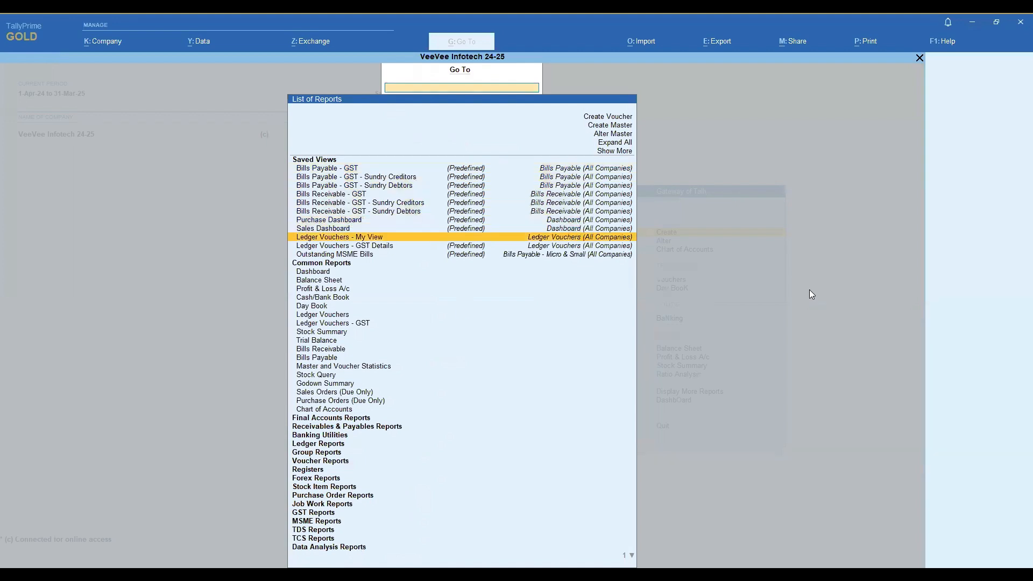
key(Down)
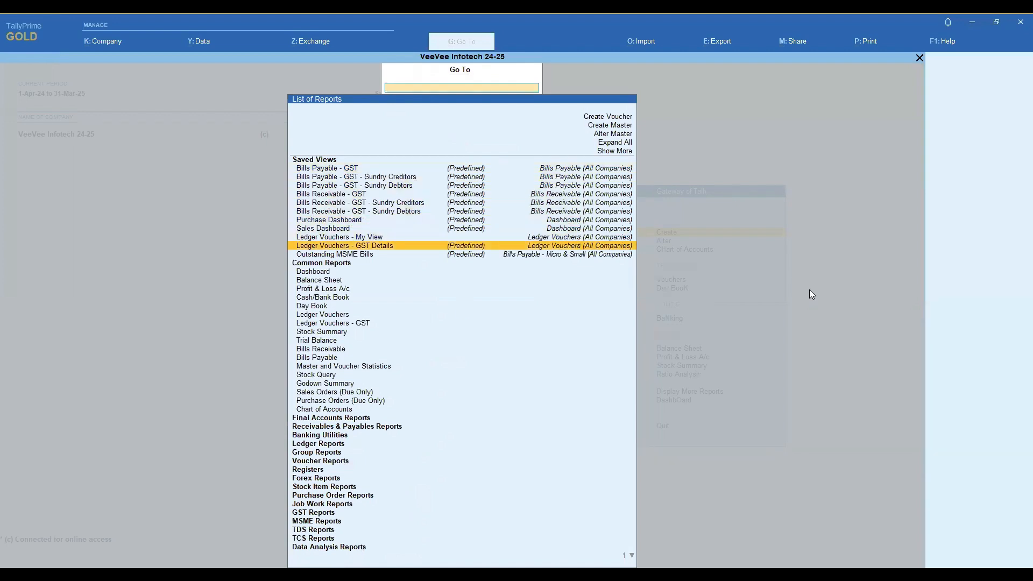
key(Return)
key(Down)
key(Down)
key(Return)
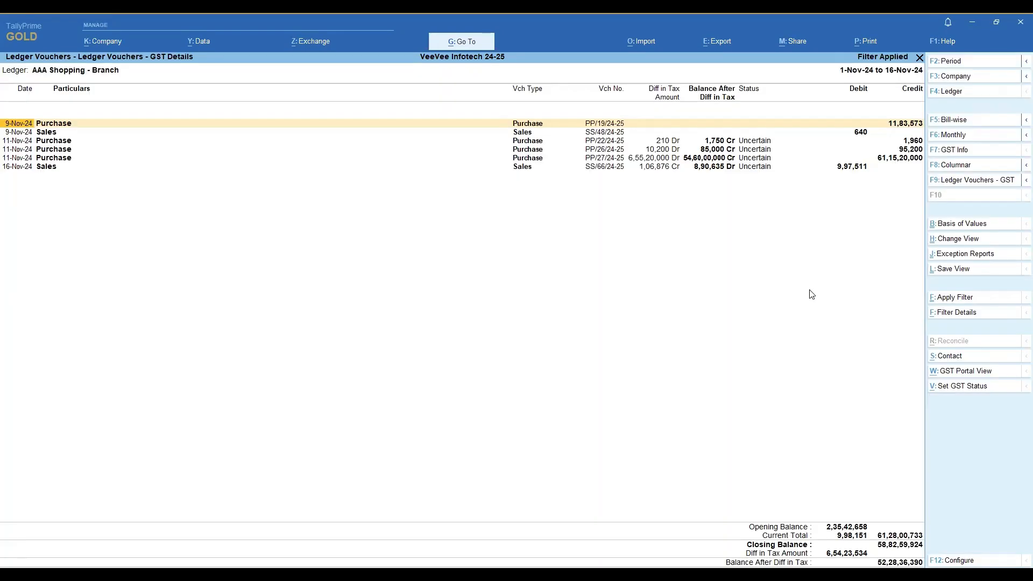
key(Escape)
key(Escape)
key(Escape)
key(Escape)
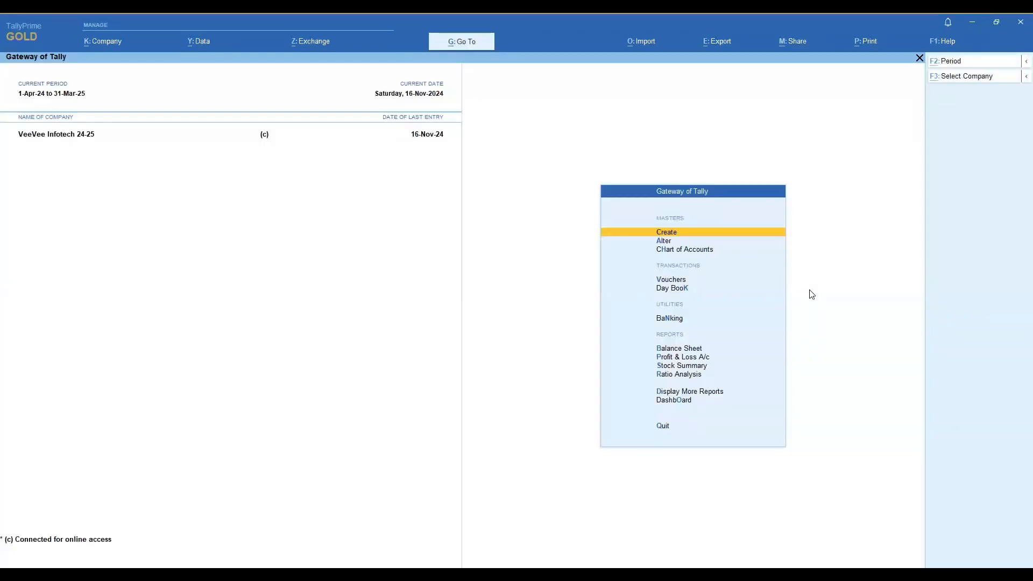
Step: View the predefined saved view Outstanding MSME Bills and return to the Gateway of Tally
key(alt+g)
key(Down)
key(Down)
key(Down)
key(Down)
key(Down)
key(Down)
key(Down)
key(Down)
key(Down)
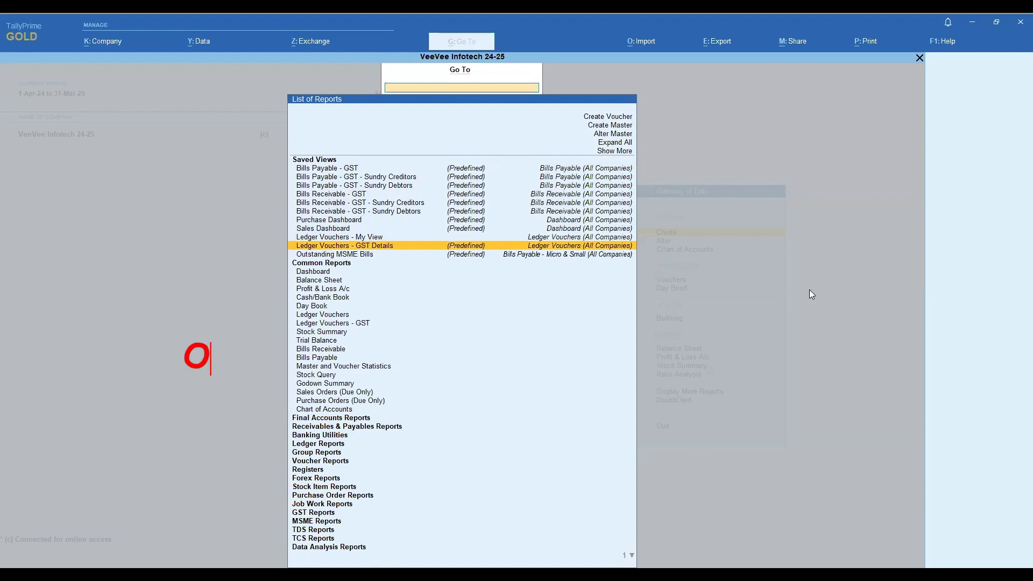
key(Down)
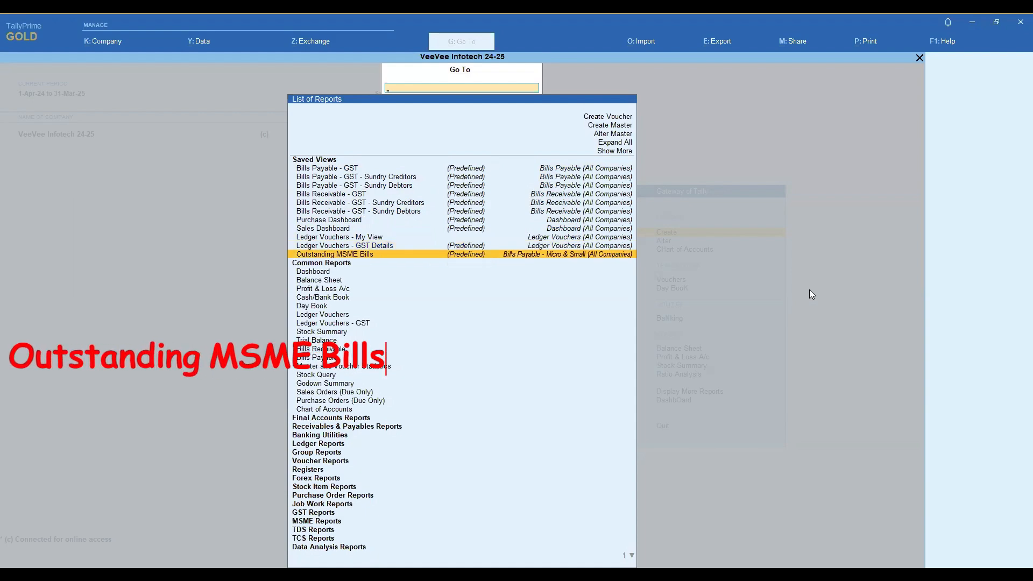
key(Return)
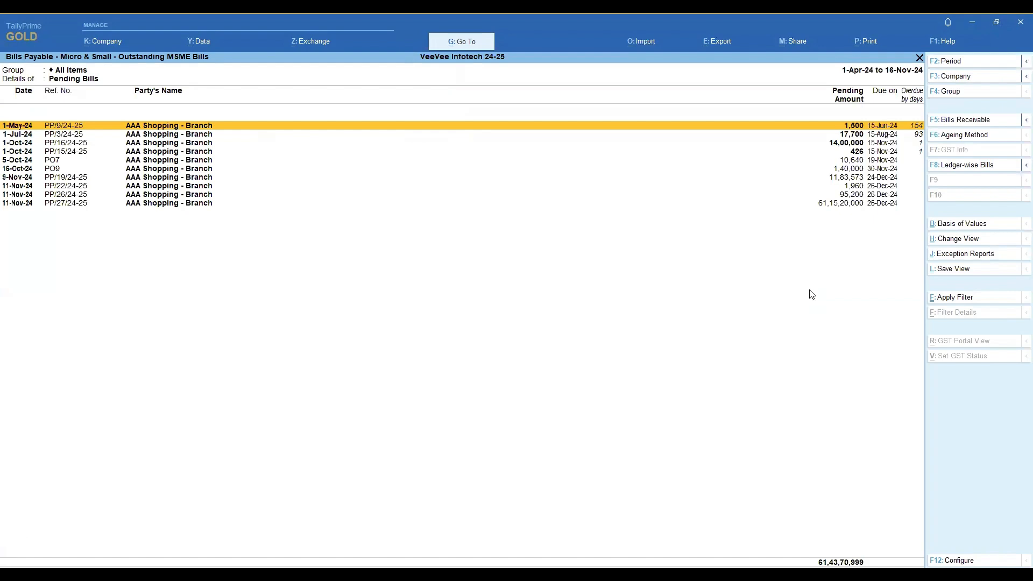
key(Escape)
key(Escape)
key(Escape)
key(Escape)
key(Escape)
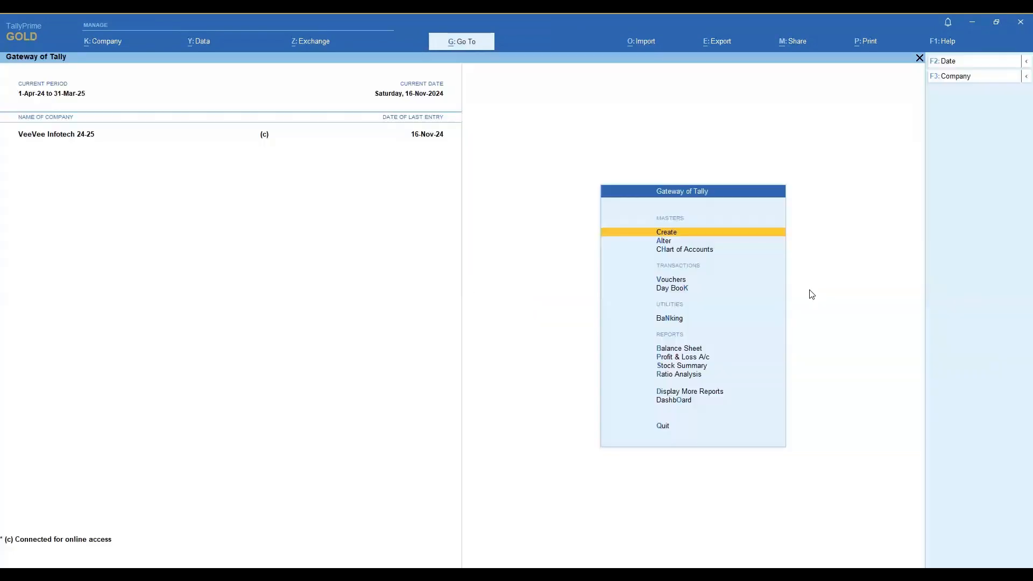
Step: Save the Stock Summary report as the view Stock Summary - My View, not set as default, and return to the Gateway of Tally
key(s)
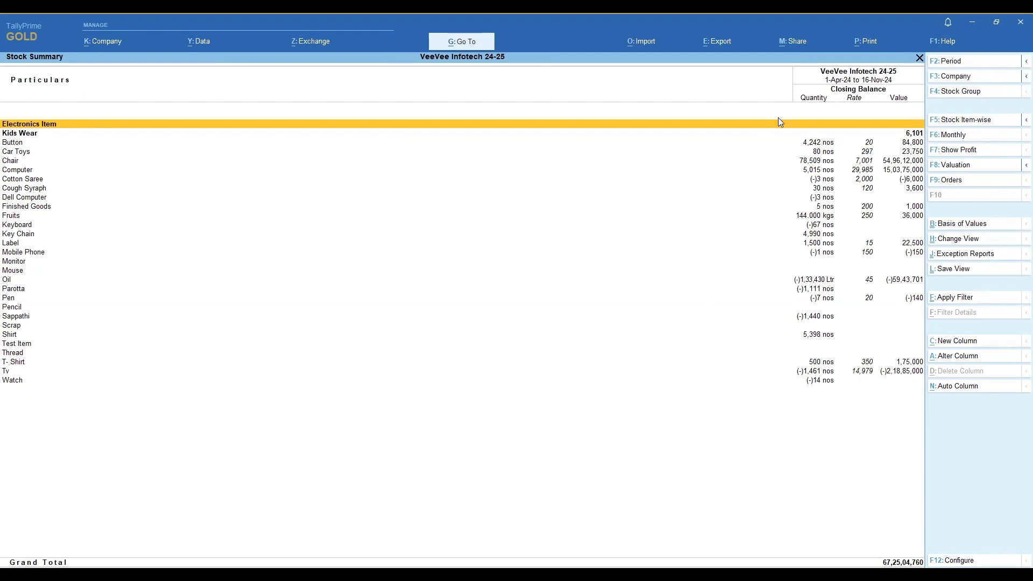
key(ctrl+l)
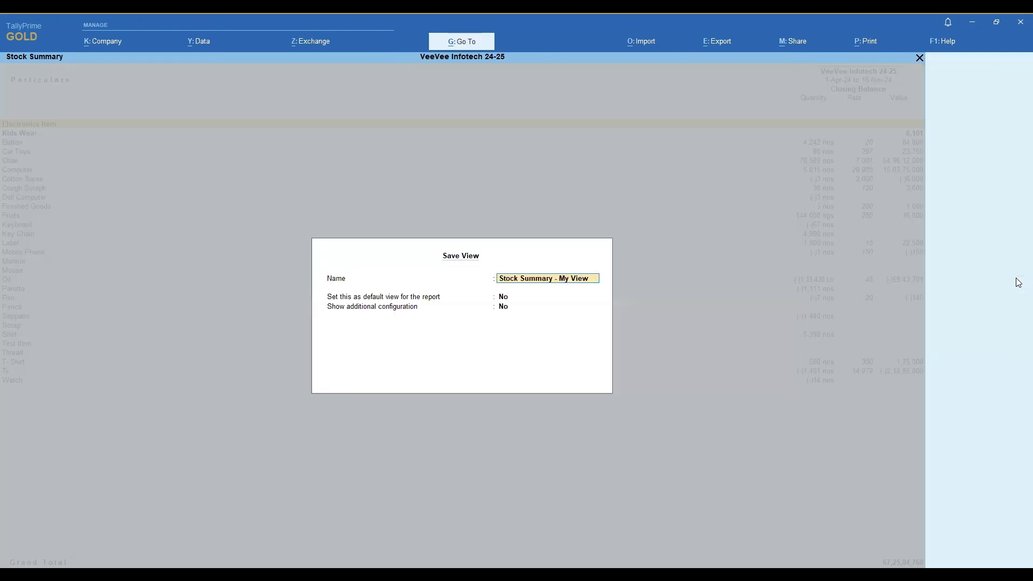
key(Return)
key(Return)
key(Return)
key(Return)
key(Escape)
key(Escape)
key(n)
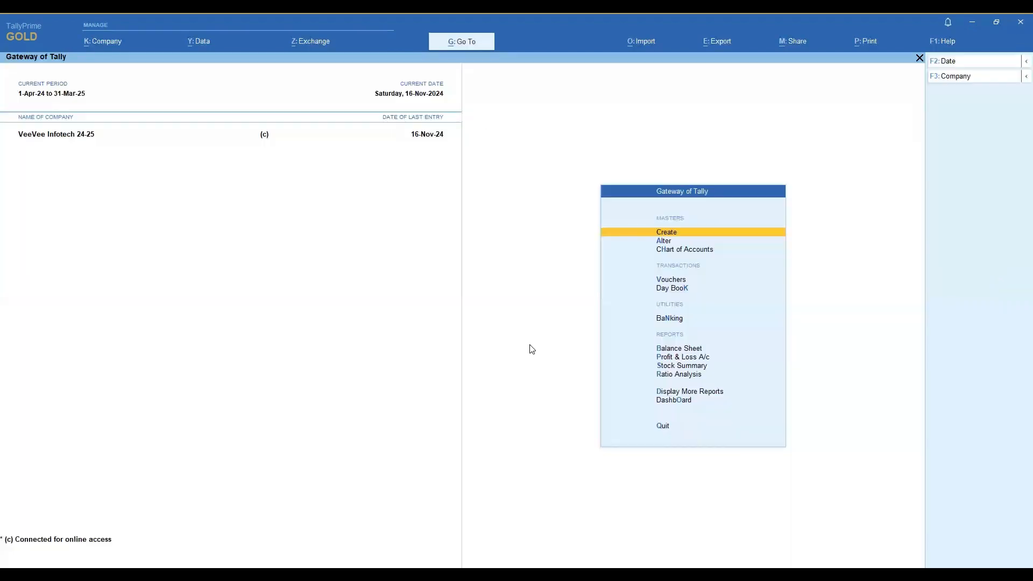
Step: Open the saved view Stock Summary - My View from the list of reports
key(alt+g)
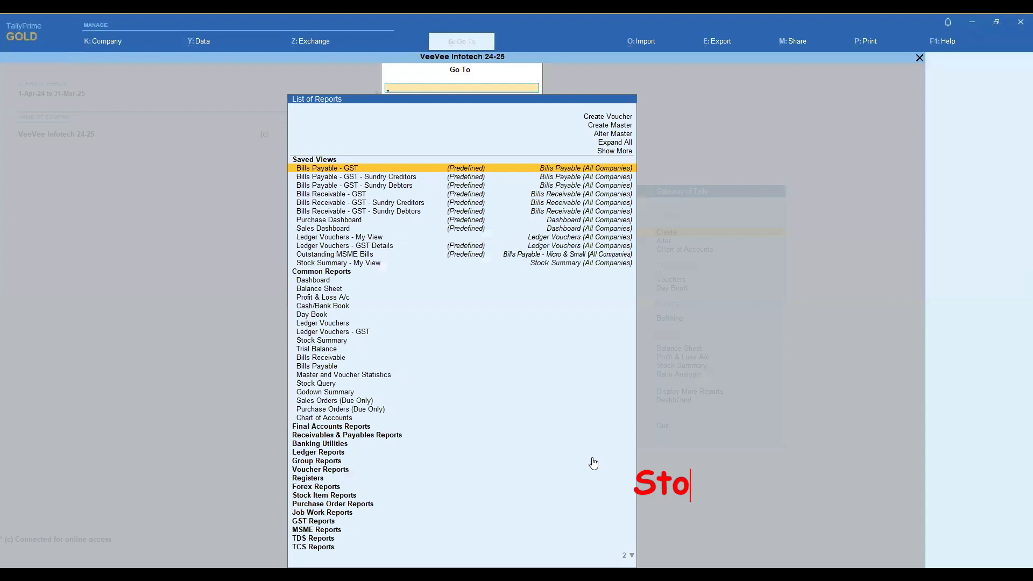
key(Down)
key(Down)
key(Down)
key(Down)
key(Down)
key(Down)
key(Down)
key(Down)
key(Down)
key(Down)
key(Down)
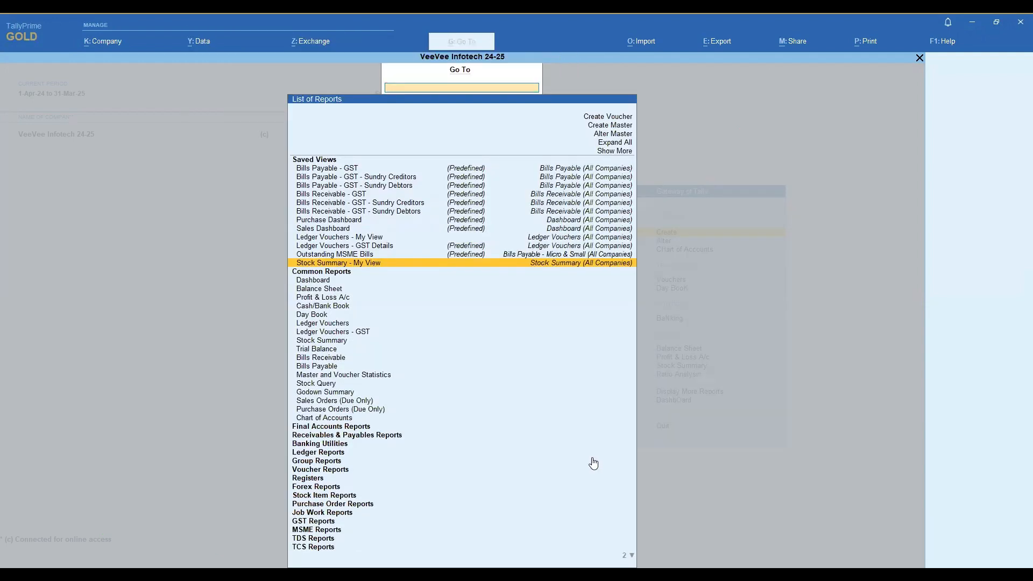
key(Up)
key(Up)
key(Up)
key(Down)
key(Down)
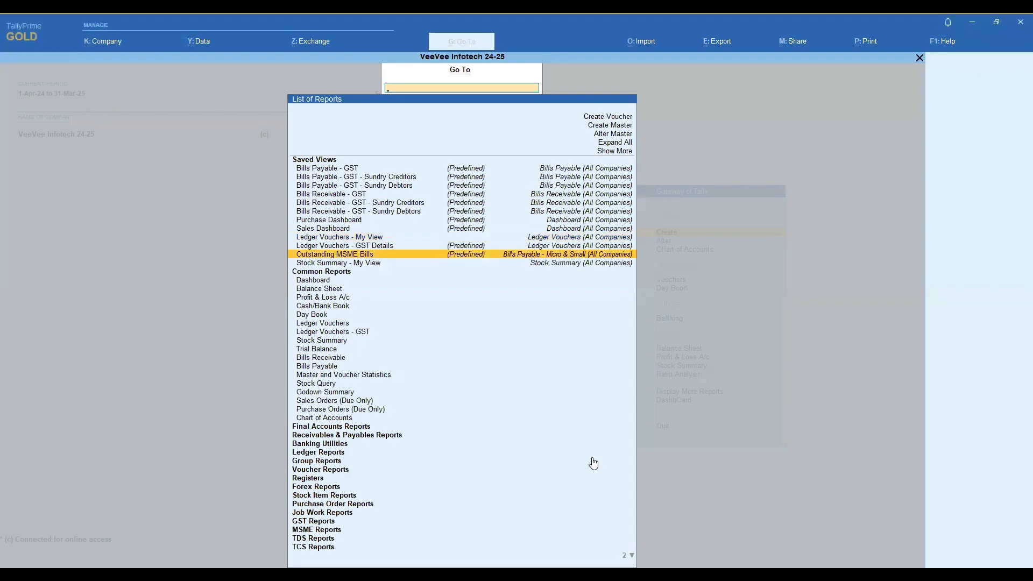
key(Down)
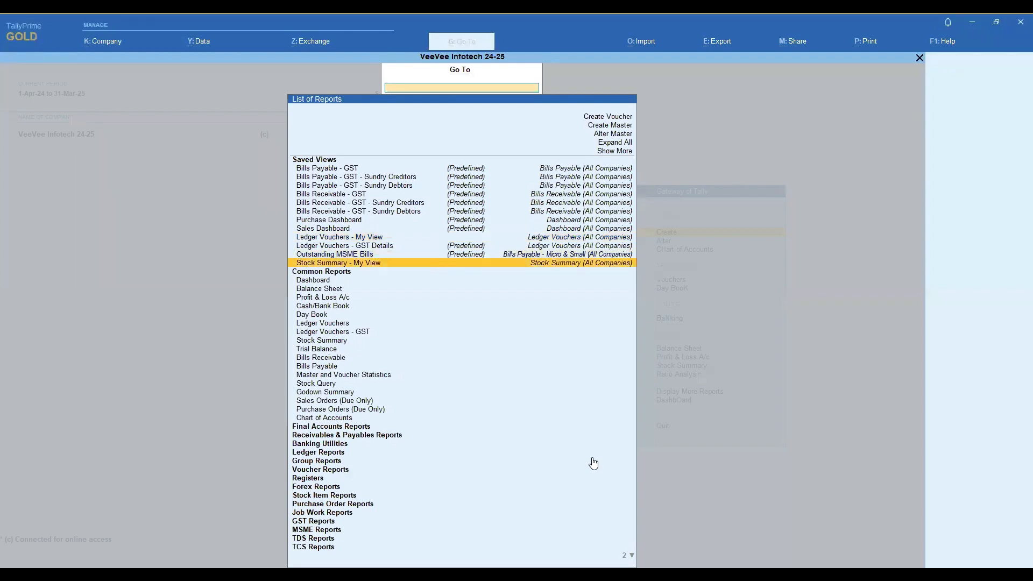
key(Return)
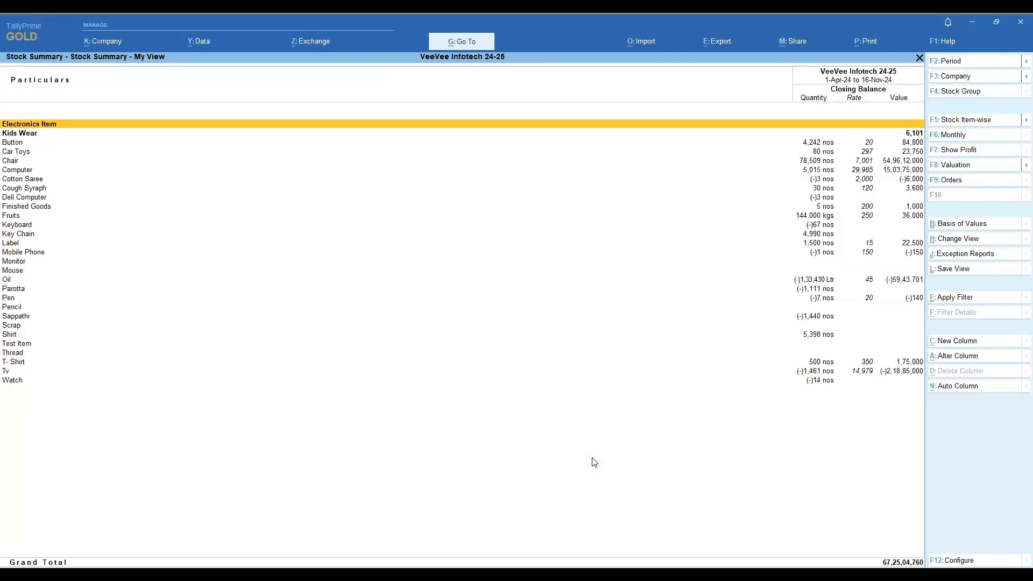